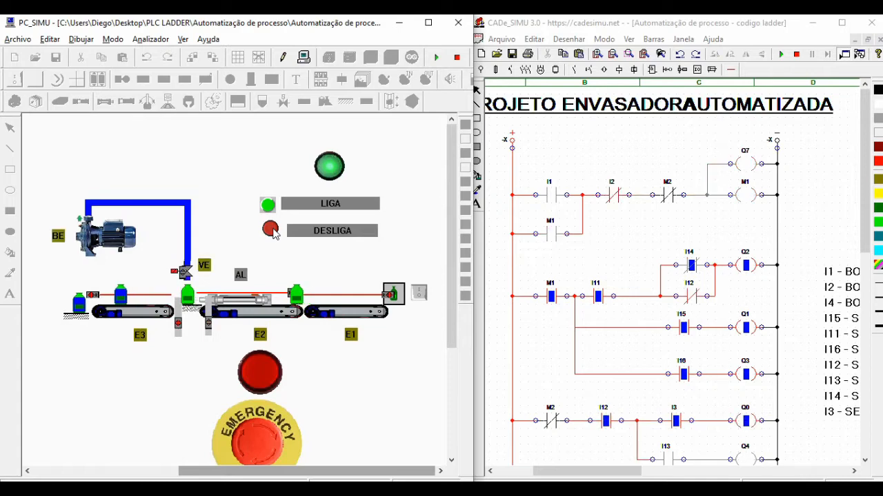
Stop and restart the bottling line with DESLIGA and LIGA, and test its emergency stop with a DESLIGA reset
{"action": "left_click", "coordinate": [271, 229]}
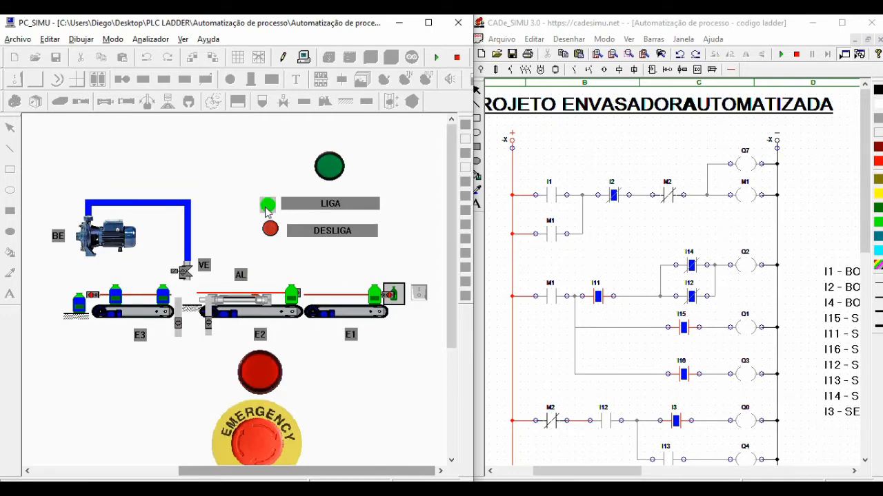
{"action": "left_click", "coordinate": [267, 206]}
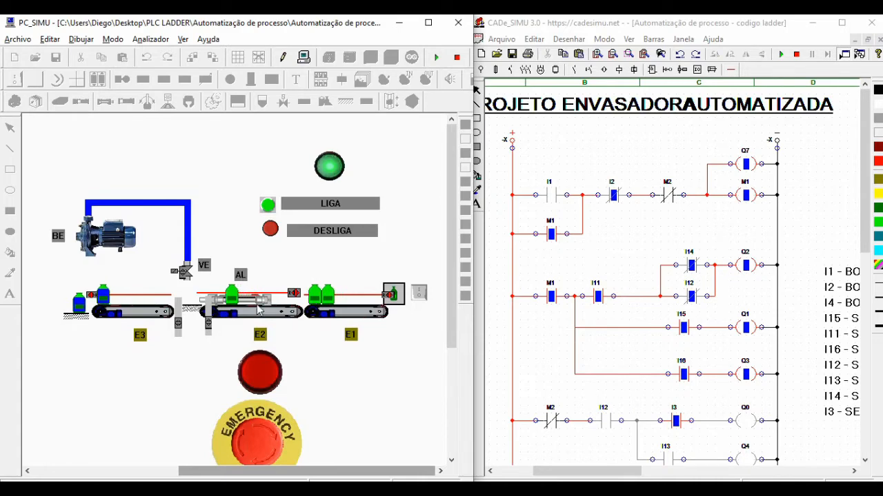
{"action": "left_click", "coordinate": [261, 449]}
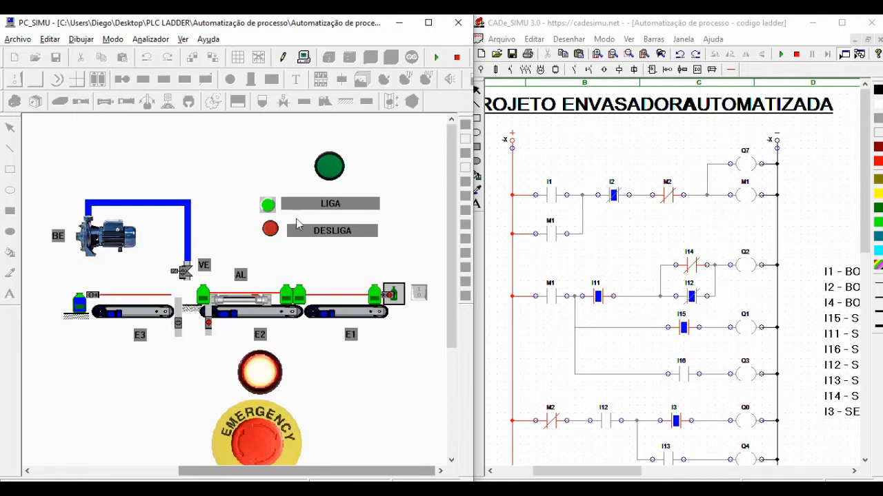
{"action": "left_click", "coordinate": [271, 233]}
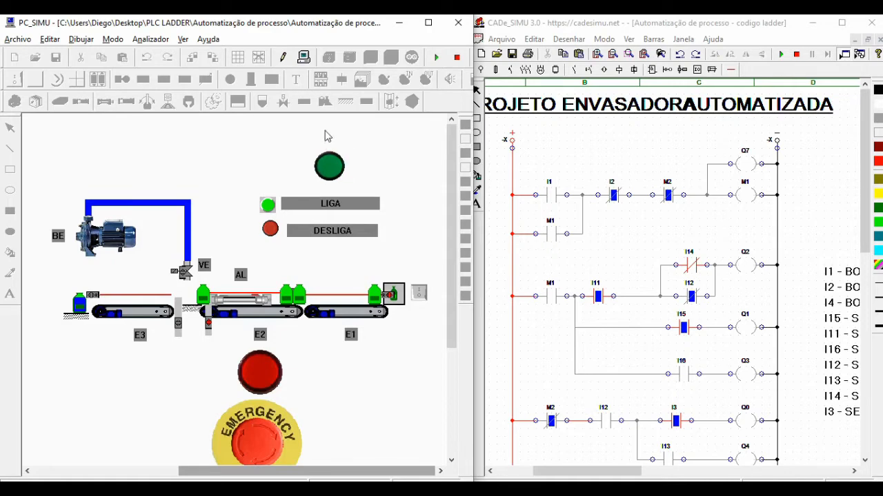
Restart the line with LIGA and repeat the emergency stop, testing LIGA during the emergency before resetting with DESLIGA
{"action": "left_click", "coordinate": [267, 207]}
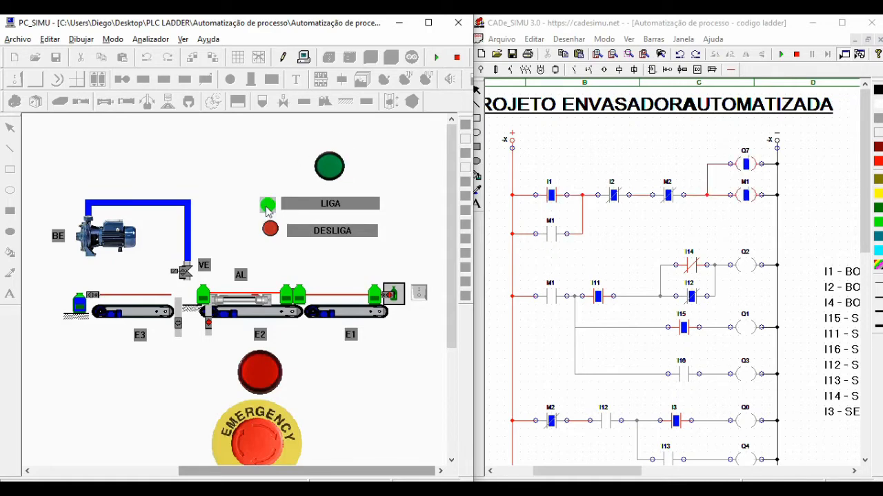
{"action": "left_click", "coordinate": [260, 447]}
{"action": "left_click", "coordinate": [261, 447]}
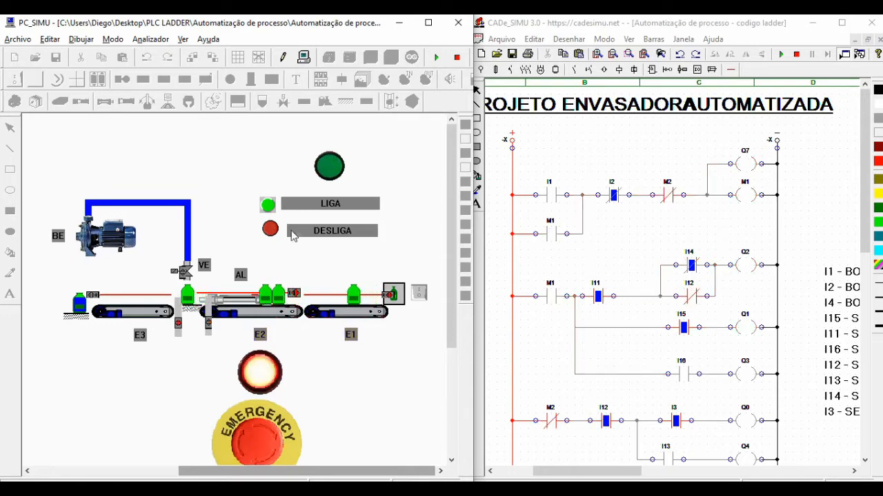
{"action": "left_click", "coordinate": [269, 206]}
{"action": "left_click", "coordinate": [271, 229]}
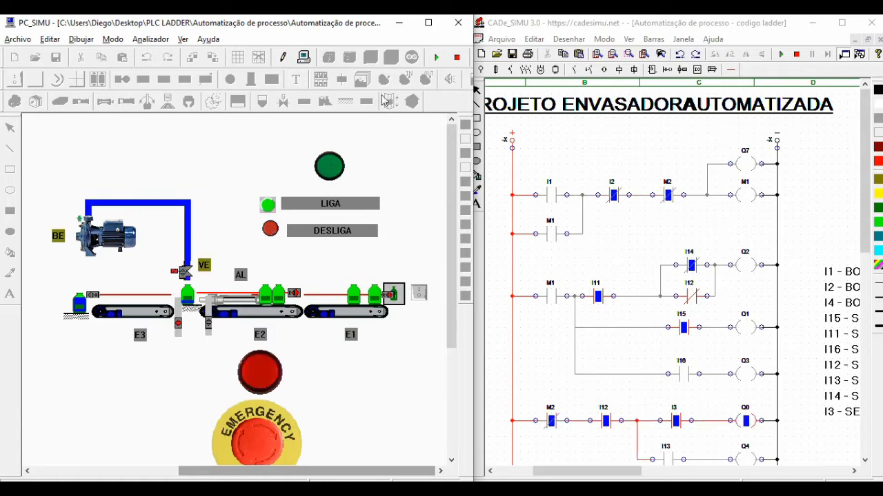
Stop the bottling process simulation, return to edit mode, and start the simulation again
{"action": "left_click", "coordinate": [456, 60]}
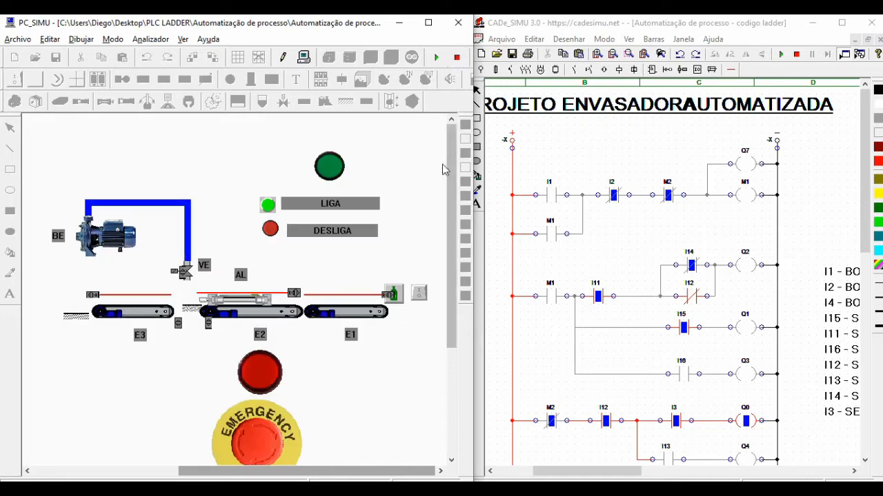
{"action": "left_click", "coordinate": [303, 58]}
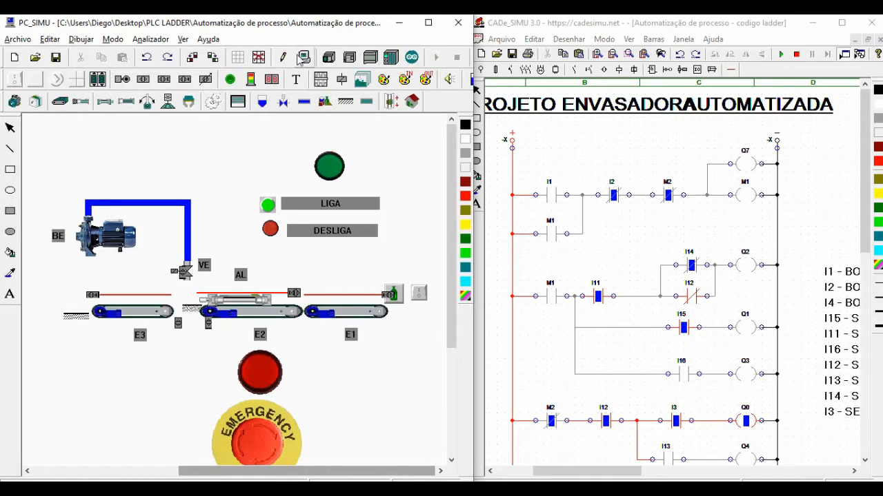
{"action": "left_click", "coordinate": [303, 58]}
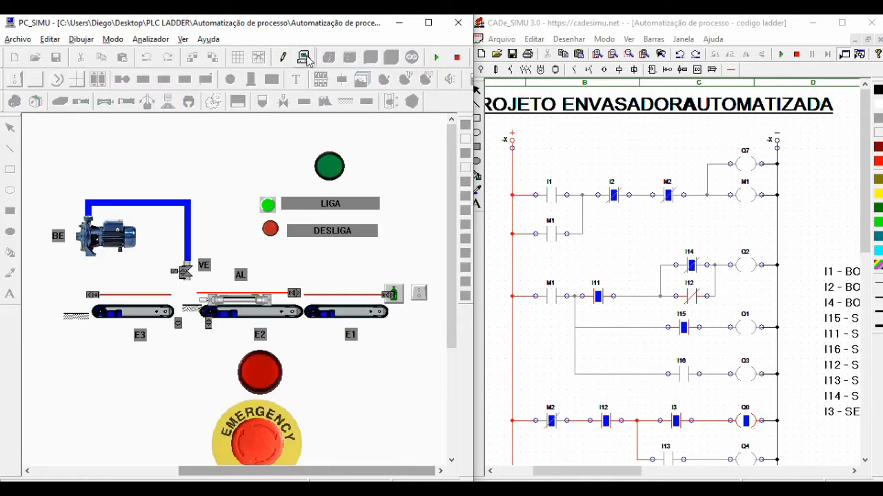
{"action": "left_click", "coordinate": [436, 57]}
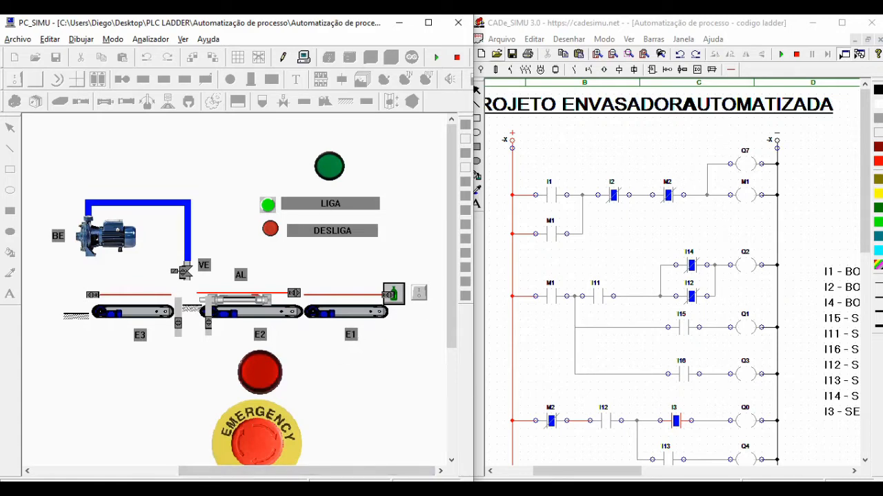
Restart the PC_SIMU process simulation and the CADe_SIMU ladder simulation, and switch on the bottling line with LIGA
{"action": "left_click", "coordinate": [456, 57]}
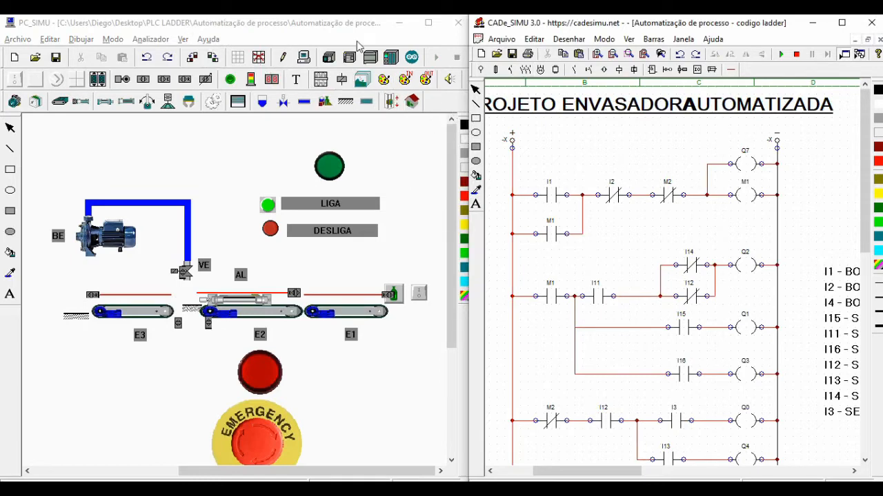
{"action": "left_click", "coordinate": [303, 57]}
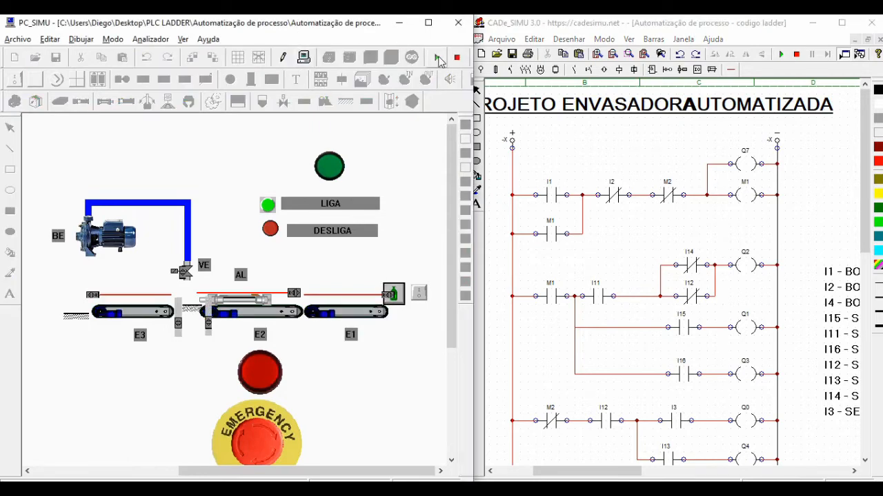
{"action": "left_click", "coordinate": [789, 56]}
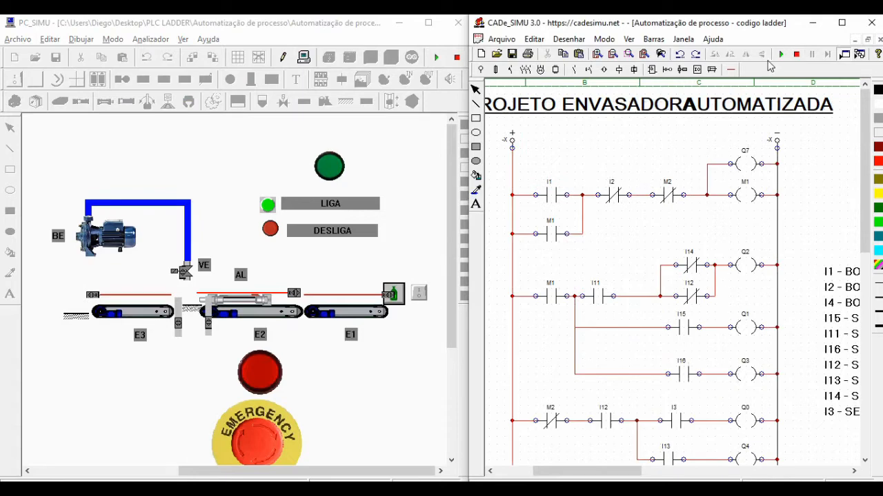
{"action": "left_click", "coordinate": [780, 53]}
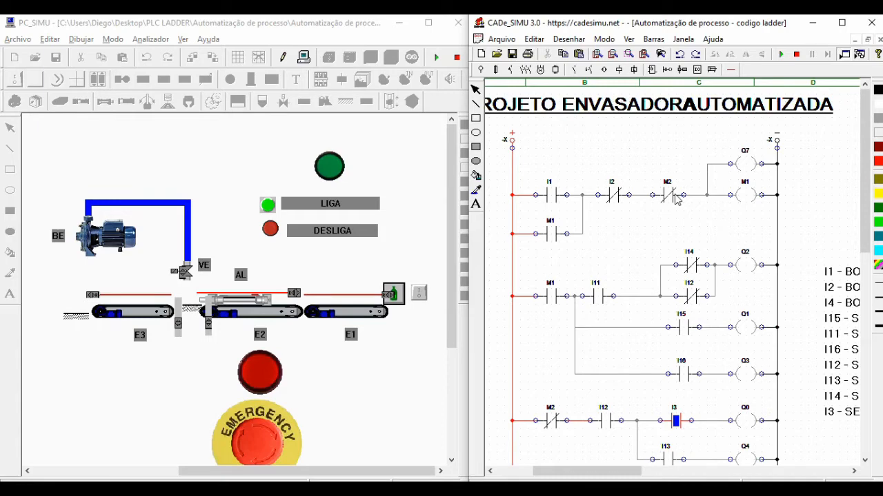
{"action": "left_click", "coordinate": [267, 209]}
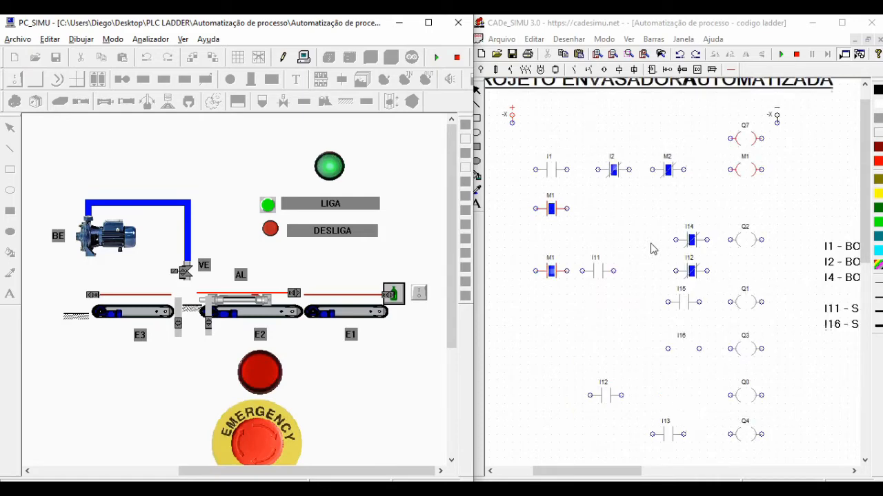
Examine the energized ladder rungs from the M1 start circuit down to the M2 emergency circuit
{"action": "scroll", "coordinate": [618, 248], "scroll_direction": "down", "scroll_amount": 1}
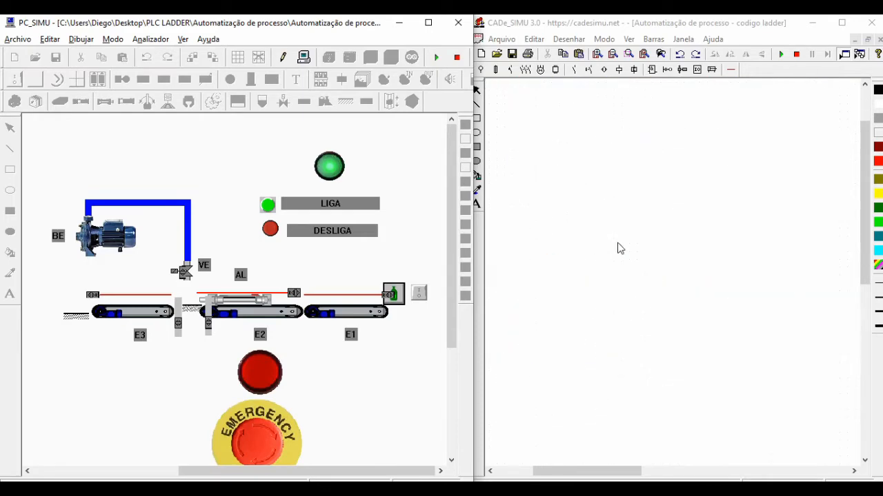
{"action": "scroll", "coordinate": [618, 248], "scroll_direction": "down", "scroll_amount": 1}
{"action": "scroll", "coordinate": [618, 249], "scroll_direction": "down", "scroll_amount": 2}
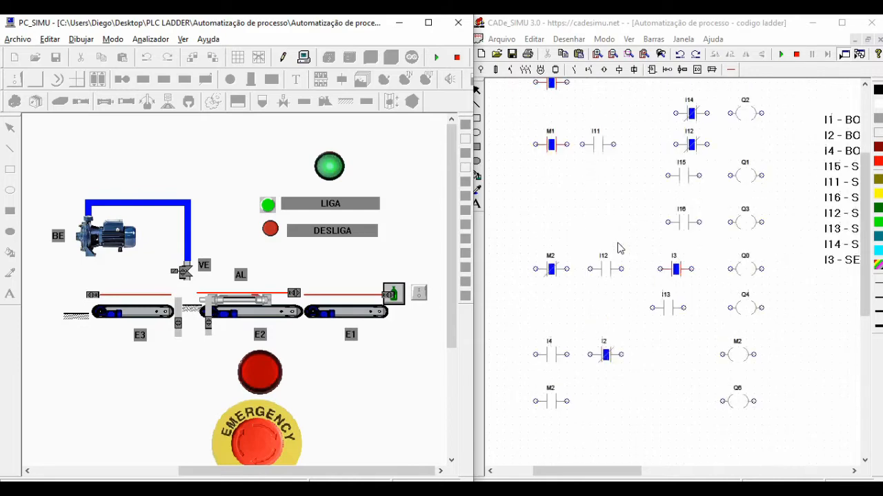
{"action": "scroll", "coordinate": [618, 248], "scroll_direction": "up", "scroll_amount": 5}
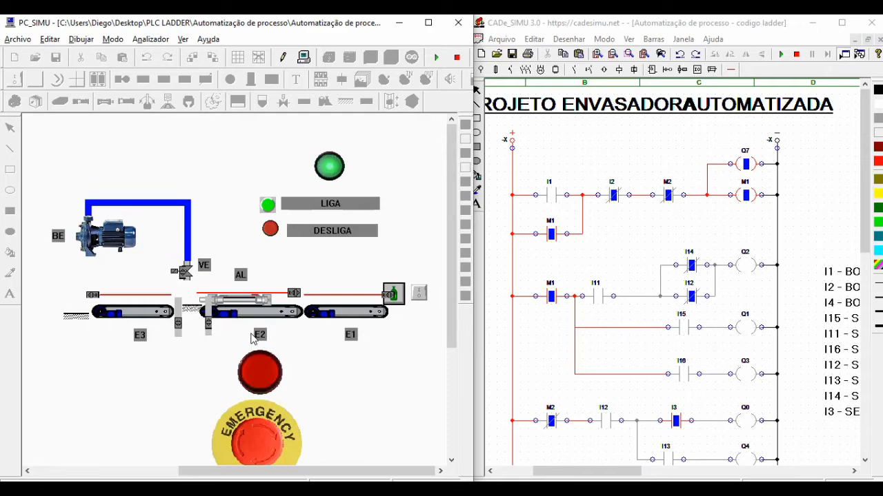
{"action": "scroll", "coordinate": [695, 320], "scroll_direction": "down", "scroll_amount": 10}
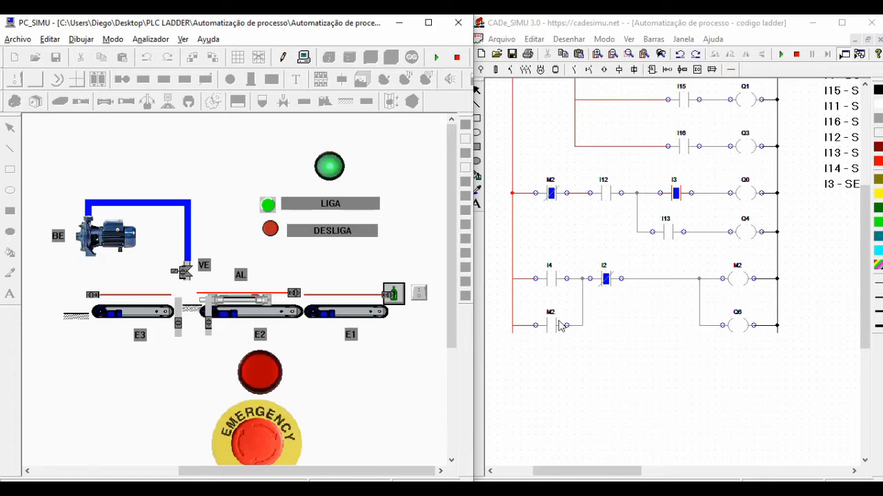
{"action": "scroll", "coordinate": [555, 313], "scroll_direction": "up", "scroll_amount": 3}
{"action": "scroll", "coordinate": [559, 326], "scroll_direction": "up", "scroll_amount": 2}
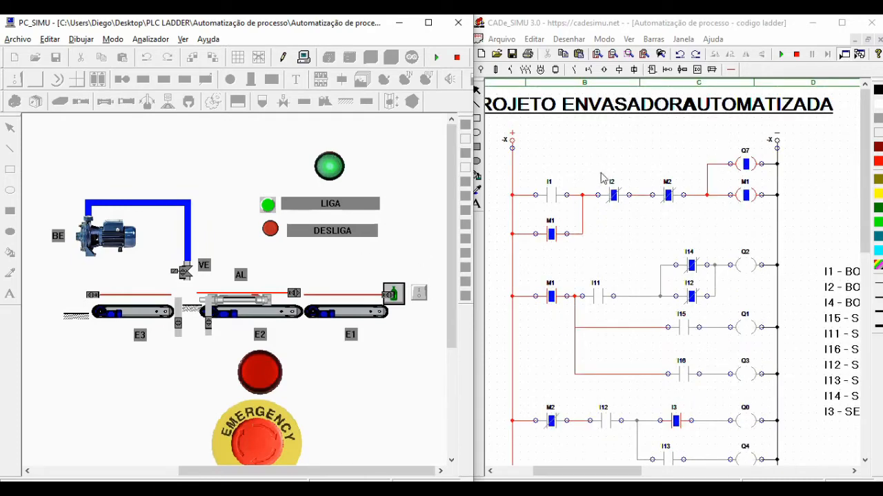
{"action": "scroll", "coordinate": [664, 326], "scroll_direction": "down", "scroll_amount": 2}
{"action": "scroll", "coordinate": [661, 327], "scroll_direction": "down", "scroll_amount": 5}
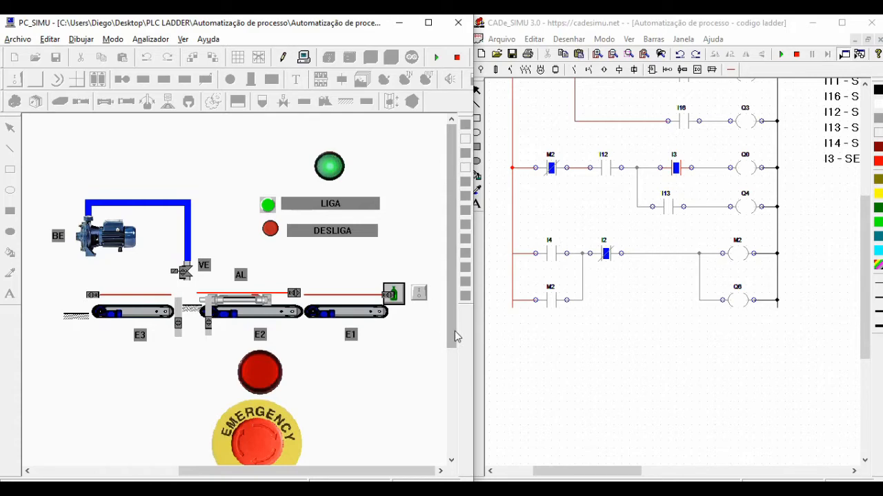
Trigger and release the emergency button on the running bottling line
{"action": "left_click", "coordinate": [254, 440]}
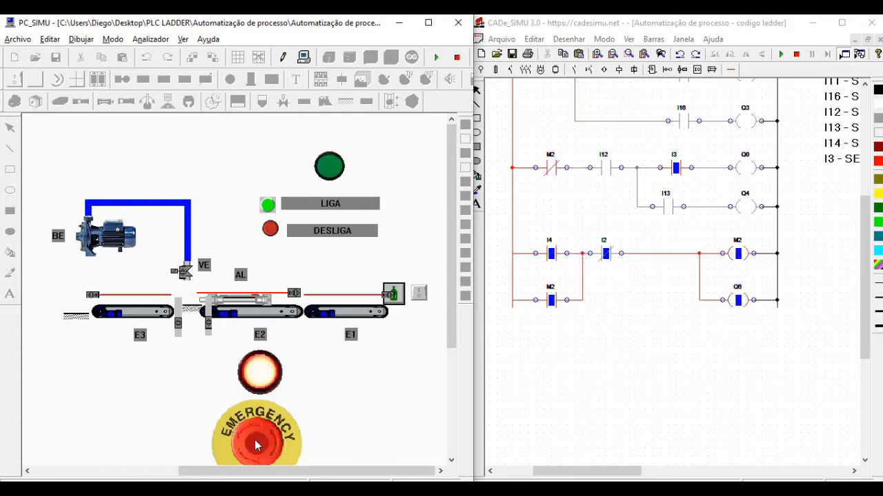
{"action": "left_click", "coordinate": [254, 440]}
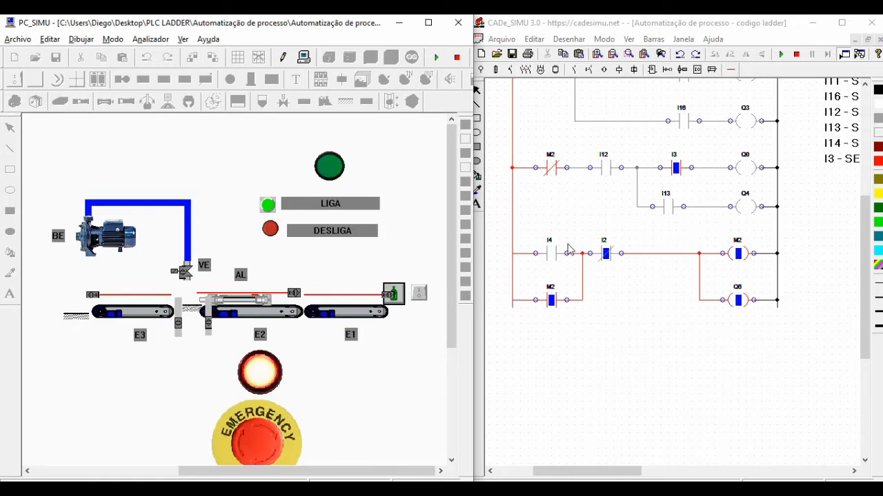
Examine how the M2 emergency memory and its contacts act on the ladder rungs during the emergency
{"action": "scroll", "coordinate": [567, 245], "scroll_direction": "up", "scroll_amount": 3}
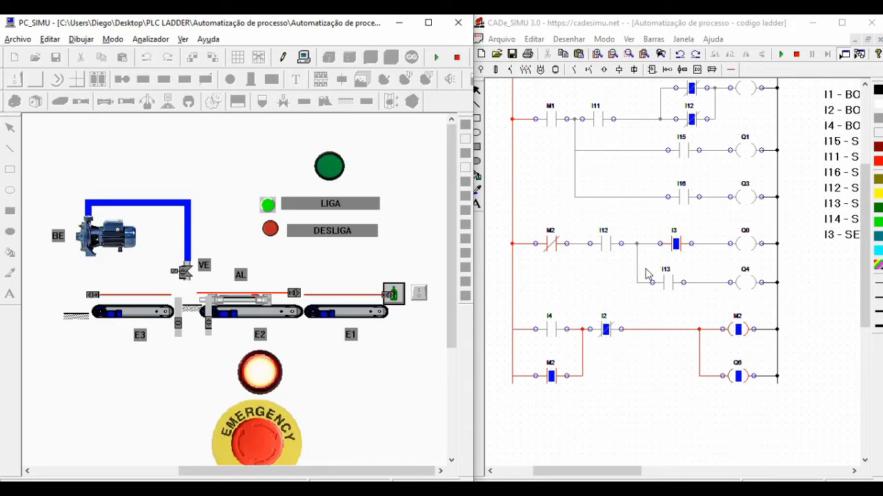
{"action": "scroll", "coordinate": [645, 274], "scroll_direction": "up", "scroll_amount": 3}
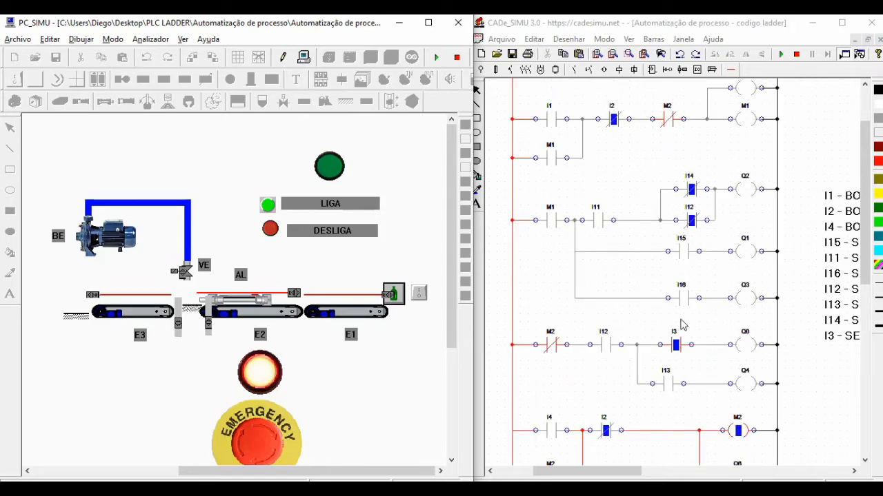
{"action": "scroll", "coordinate": [585, 217], "scroll_direction": "up", "scroll_amount": 2}
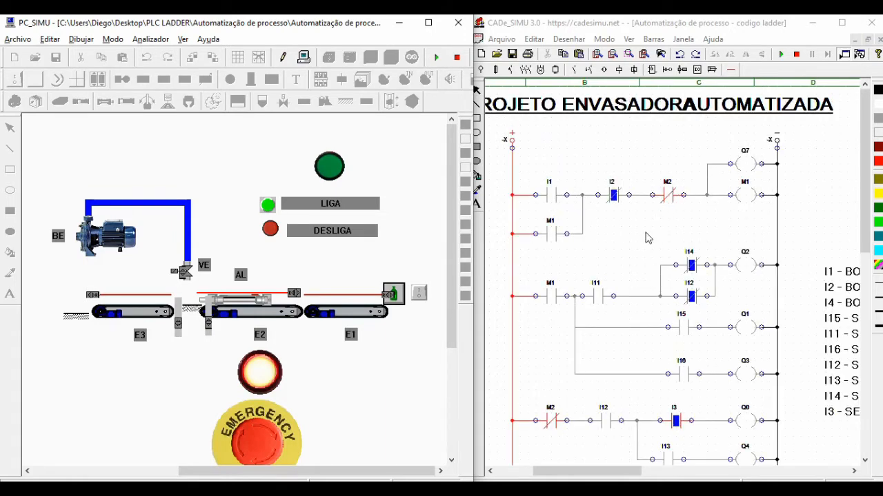
{"action": "scroll", "coordinate": [647, 238], "scroll_direction": "down", "scroll_amount": 1}
{"action": "scroll", "coordinate": [647, 237], "scroll_direction": "down", "scroll_amount": 5}
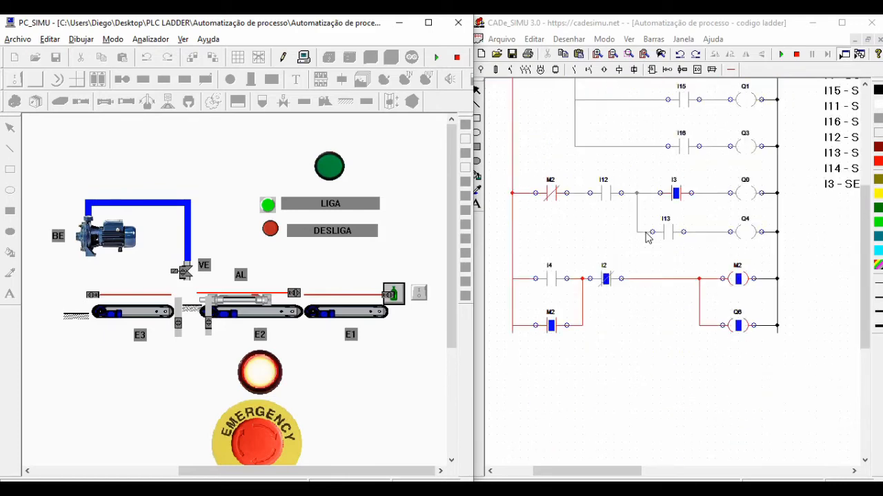
{"action": "scroll", "coordinate": [646, 238], "scroll_direction": "up", "scroll_amount": 3}
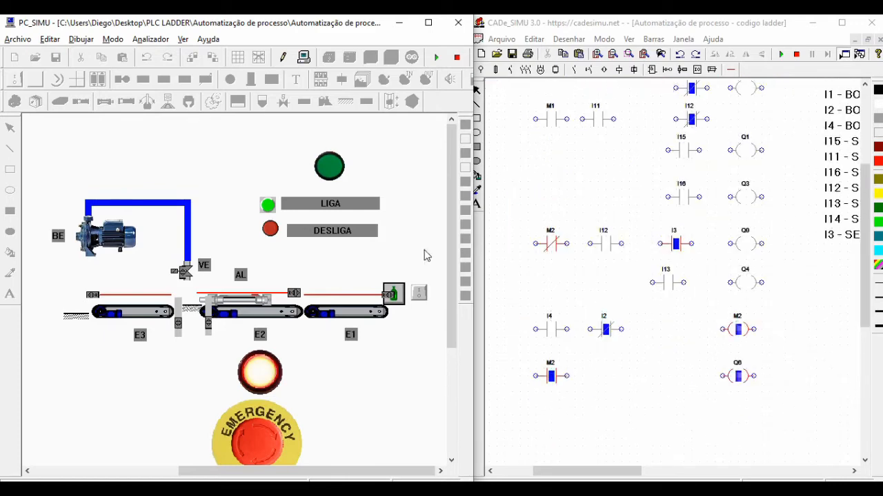
{"action": "scroll", "coordinate": [667, 208], "scroll_direction": "up", "scroll_amount": 4}
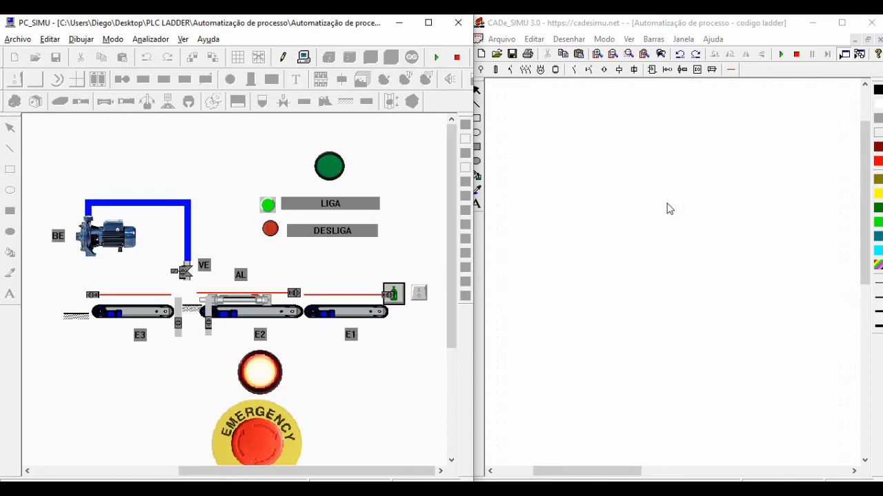
{"action": "scroll", "coordinate": [666, 208], "scroll_direction": "up", "scroll_amount": 1}
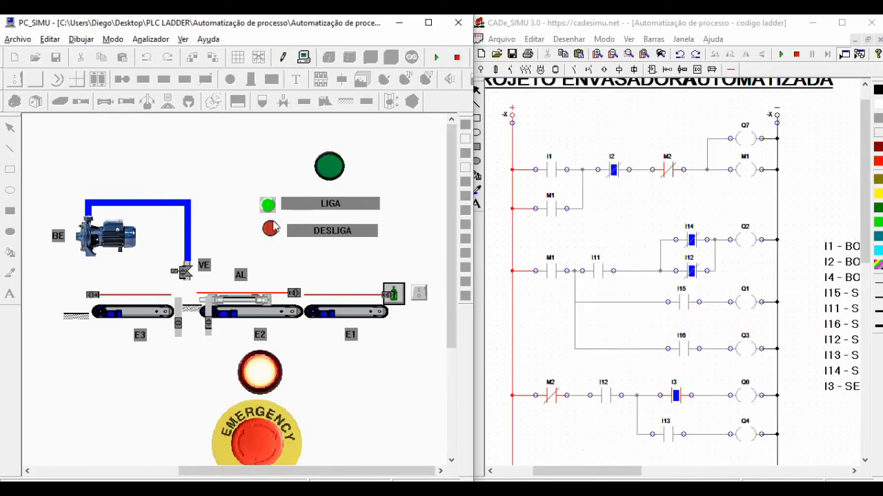
Reset the emergency with DESLIGA, and cycle the process on, off and on again with LIGA and DESLIGA
{"action": "left_click", "coordinate": [269, 229]}
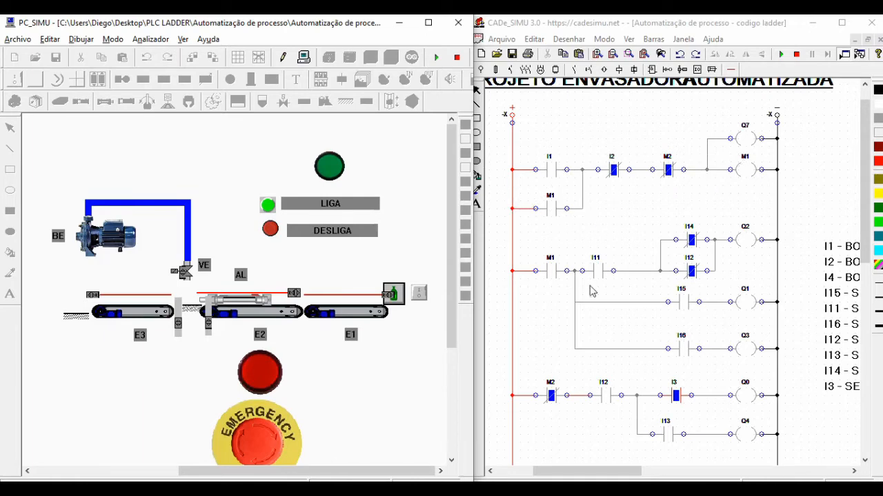
{"action": "left_click", "coordinate": [268, 205]}
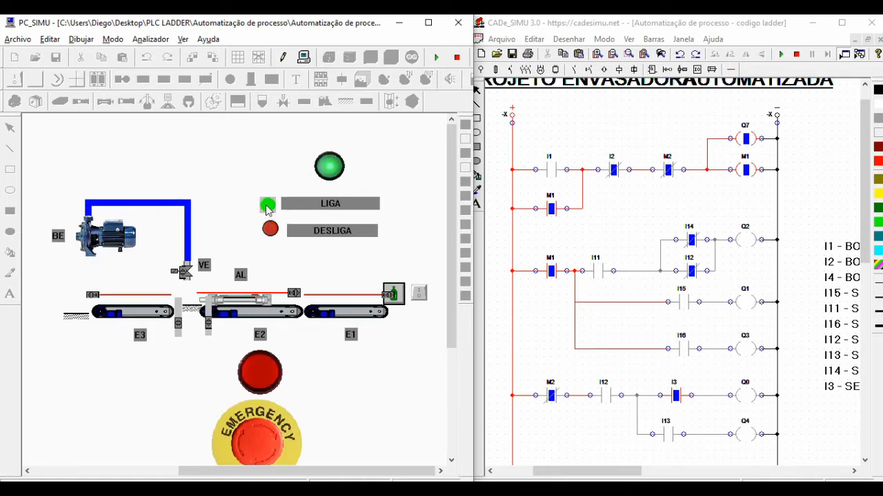
{"action": "left_click", "coordinate": [267, 207]}
{"action": "left_click", "coordinate": [267, 220]}
{"action": "left_click", "coordinate": [269, 231]}
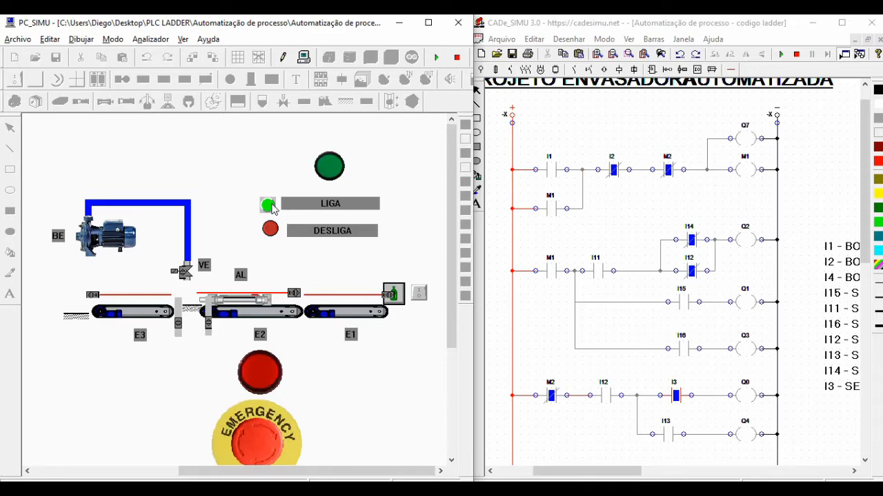
{"action": "left_click", "coordinate": [269, 205]}
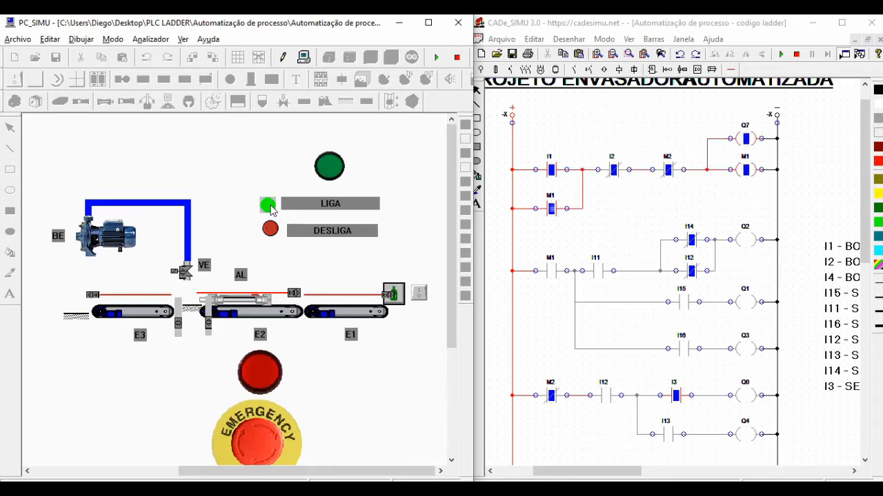
Trigger the emergency on the running line, follow the M2 and Q6 emergency rungs, and reset it with DESLIGA
{"action": "scroll", "coordinate": [579, 233], "scroll_direction": "down", "scroll_amount": 2}
{"action": "scroll", "coordinate": [580, 233], "scroll_direction": "down", "scroll_amount": 3}
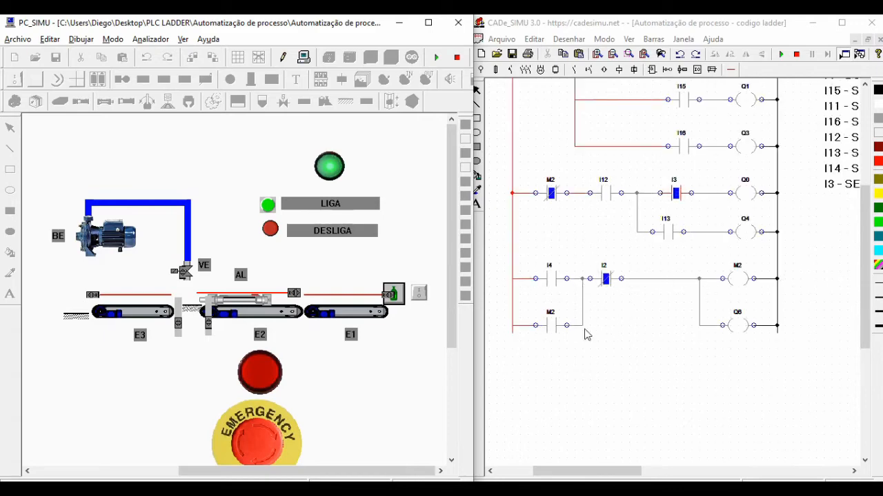
{"action": "left_click", "coordinate": [251, 446]}
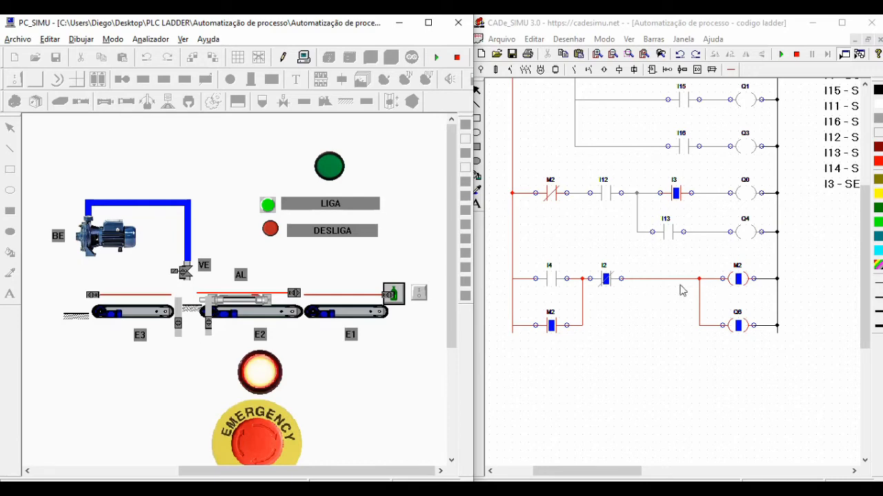
{"action": "left_click", "coordinate": [271, 229]}
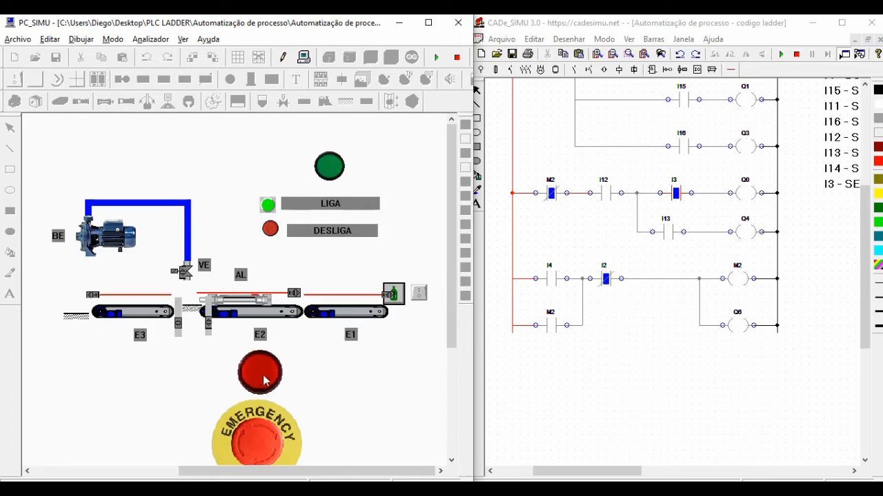
Feed a bottle onto conveyor E1 and actuate the E1 and E3 sensors to demonstrate contacts I15 and I16
{"action": "scroll", "coordinate": [680, 260], "scroll_direction": "up", "scroll_amount": 10}
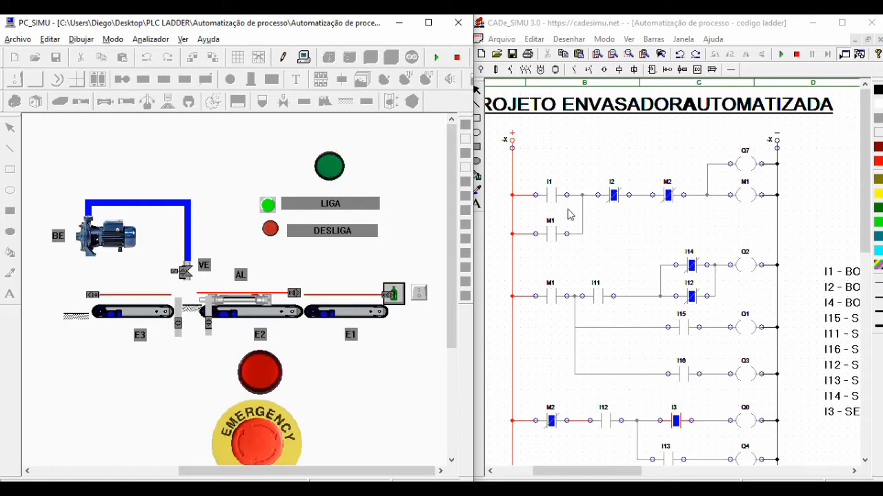
{"action": "scroll", "coordinate": [570, 214], "scroll_direction": "down", "scroll_amount": 3}
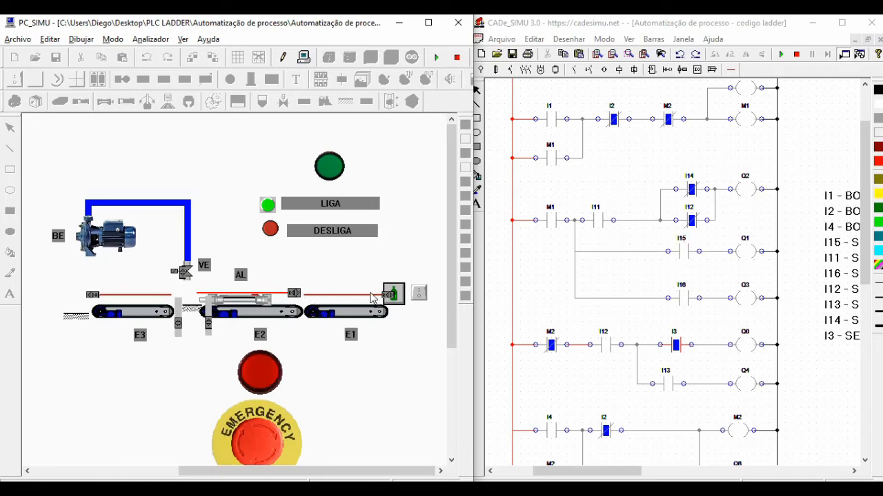
{"action": "left_click", "coordinate": [390, 295]}
{"action": "left_click", "coordinate": [91, 298]}
{"action": "left_click", "coordinate": [91, 298]}
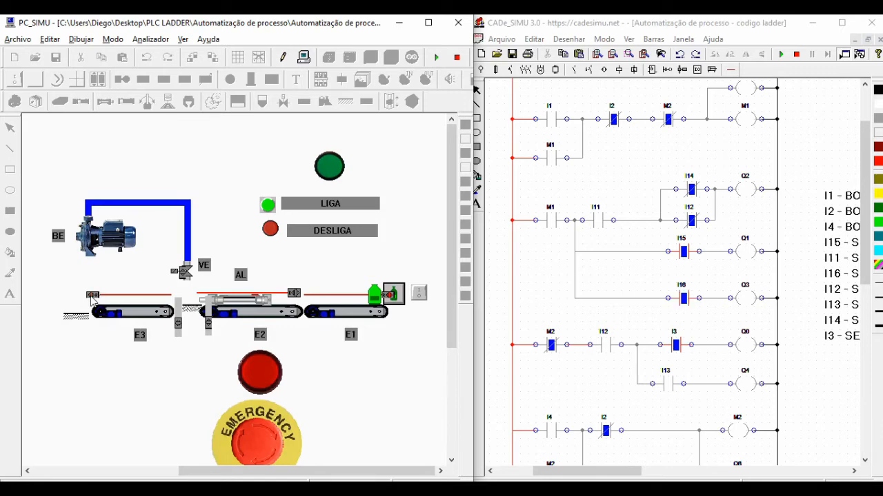
{"action": "left_click", "coordinate": [387, 297]}
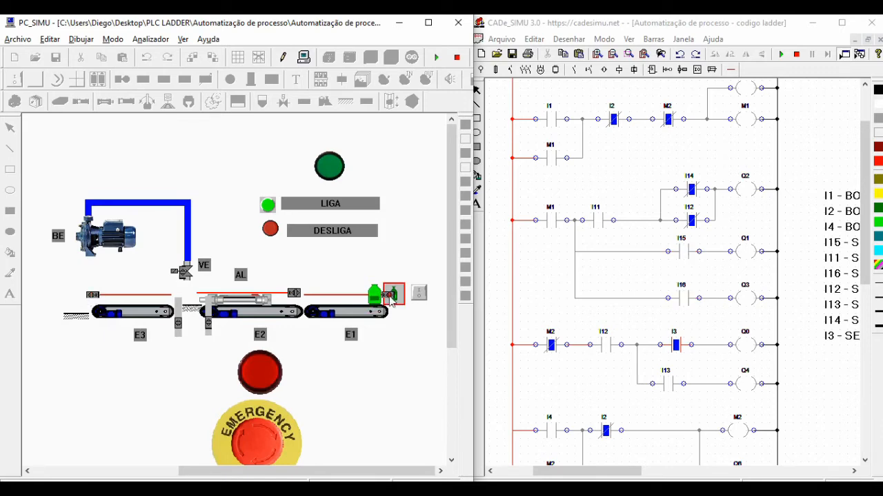
{"action": "left_click", "coordinate": [419, 295]}
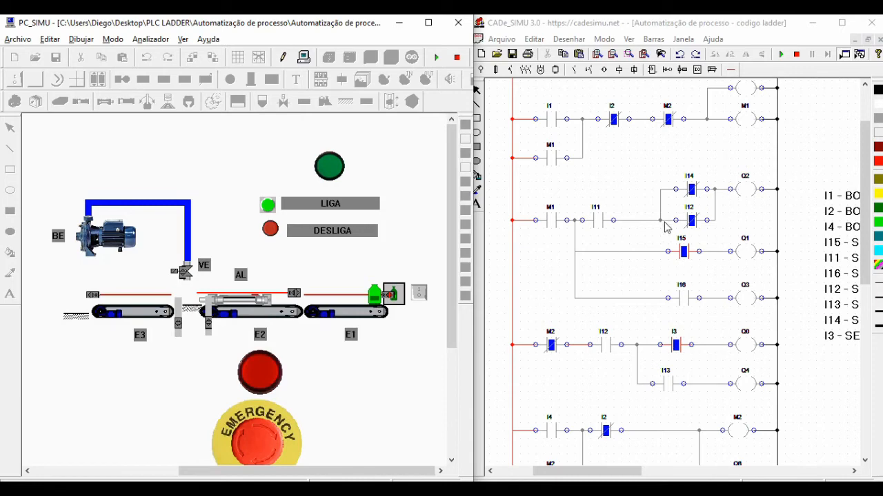
Actuate and release the E2 bottle sensor, the filling-position sensor and the pusher sensor to demonstrate contacts I11, I12 and I14
{"action": "left_click", "coordinate": [294, 295]}
{"action": "left_click", "coordinate": [295, 295]}
{"action": "left_click", "coordinate": [294, 293]}
{"action": "left_click", "coordinate": [178, 324]}
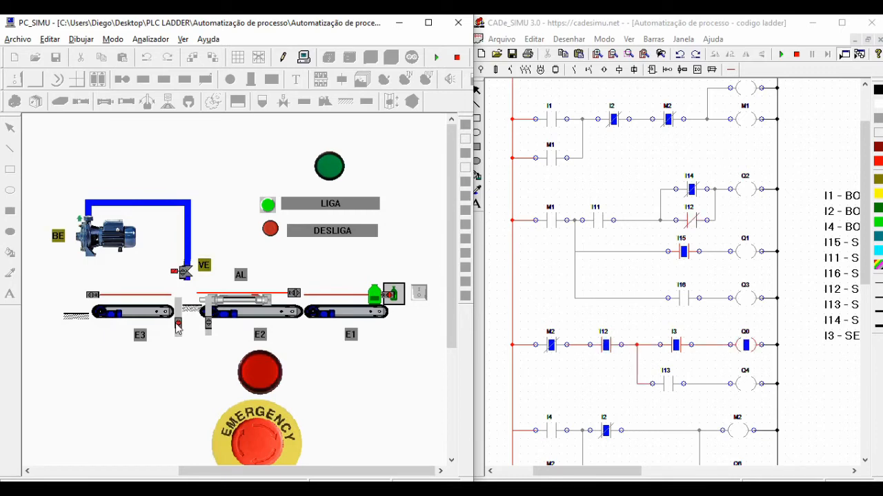
{"action": "left_click", "coordinate": [178, 324]}
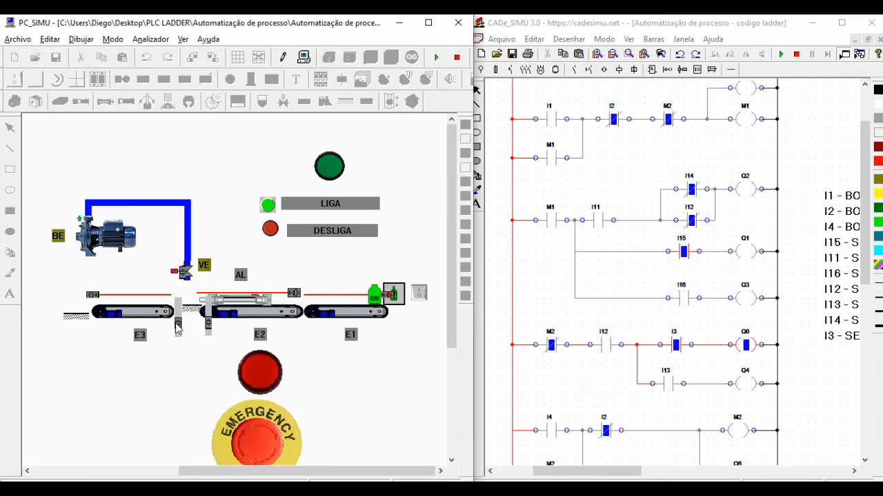
{"action": "left_click", "coordinate": [210, 326]}
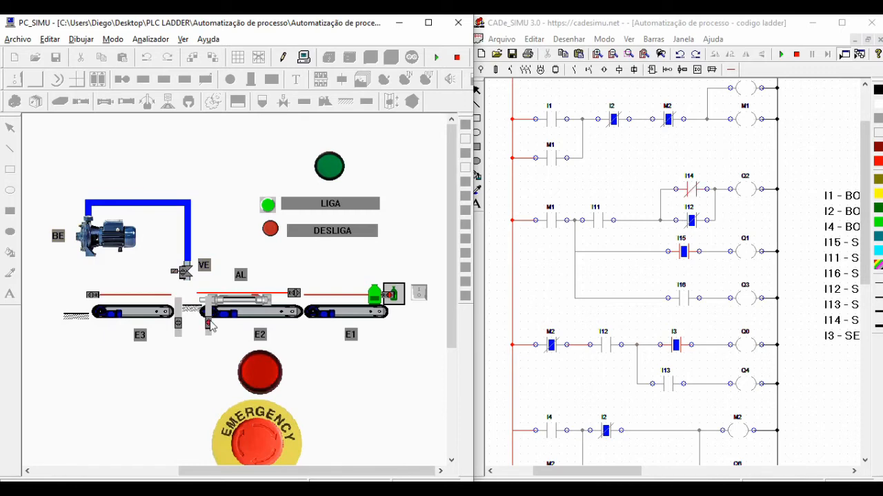
{"action": "left_click", "coordinate": [210, 326]}
Start the bottling line with LIGA and follow the ladder rungs from M1 to M2 while bottles are conveyed, filled and pushed
{"action": "left_click", "coordinate": [269, 205]}
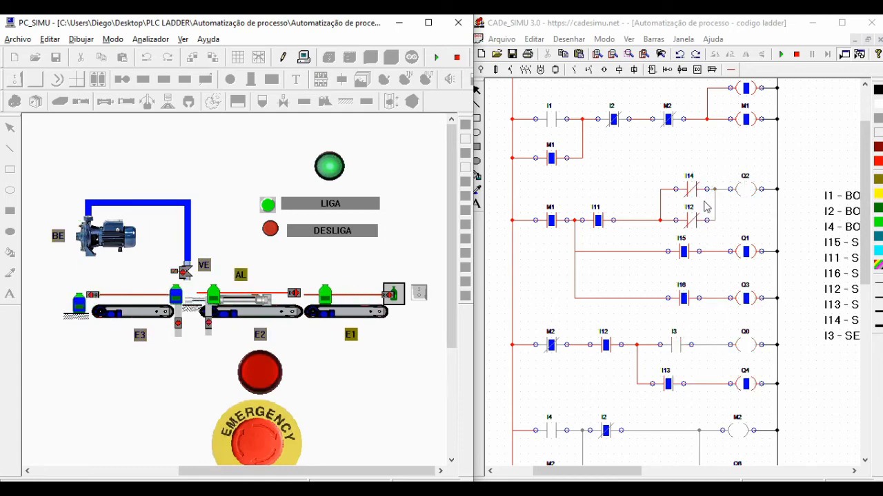
{"action": "scroll", "coordinate": [696, 219], "scroll_direction": "down", "scroll_amount": 2}
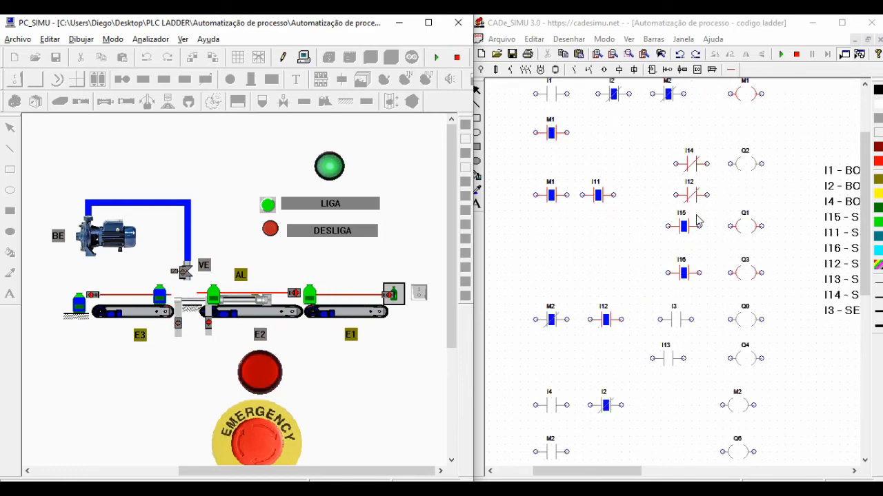
{"action": "scroll", "coordinate": [696, 220], "scroll_direction": "down", "scroll_amount": 1}
{"action": "scroll", "coordinate": [696, 219], "scroll_direction": "down", "scroll_amount": 1}
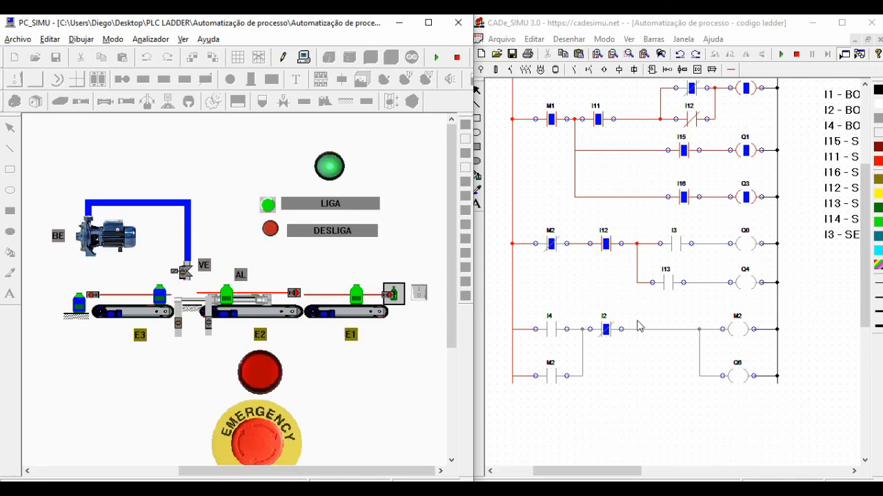
{"action": "scroll", "coordinate": [638, 326], "scroll_direction": "up", "scroll_amount": 3}
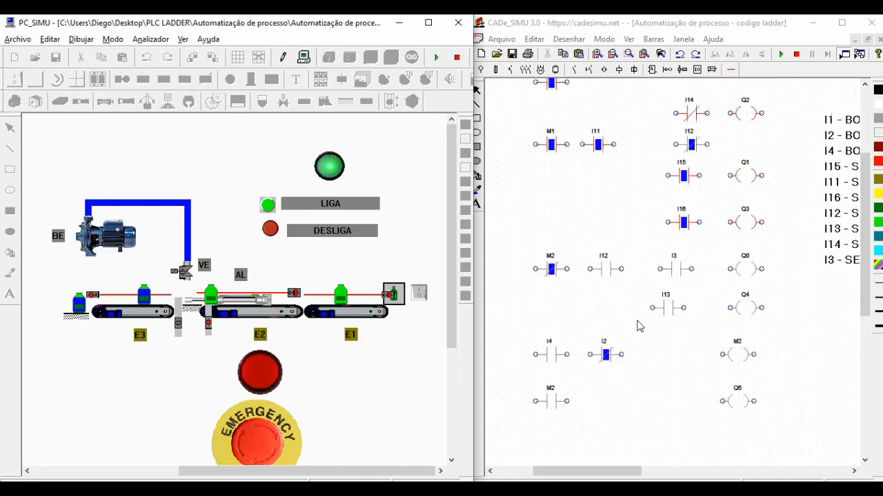
{"action": "scroll", "coordinate": [638, 326], "scroll_direction": "up", "scroll_amount": 1}
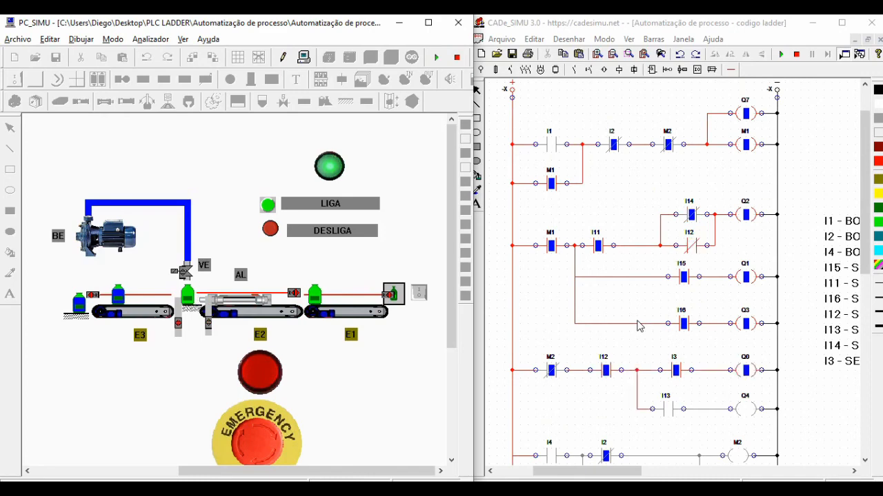
{"action": "scroll", "coordinate": [638, 326], "scroll_direction": "down", "scroll_amount": 1}
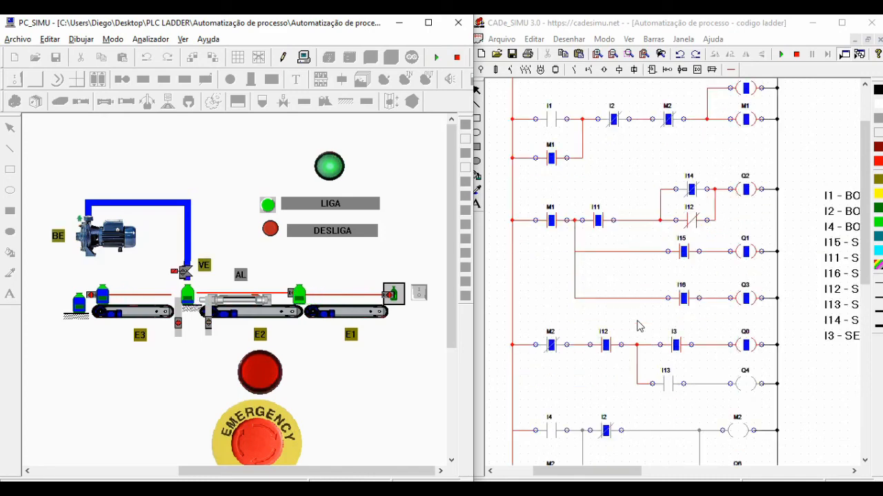
{"action": "scroll", "coordinate": [638, 326], "scroll_direction": "down", "scroll_amount": 2}
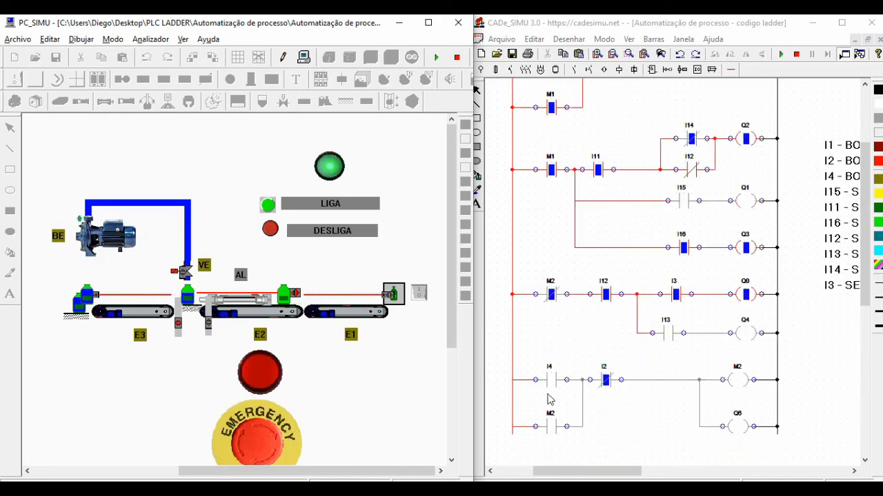
{"action": "scroll", "coordinate": [569, 198], "scroll_direction": "down", "scroll_amount": 10}
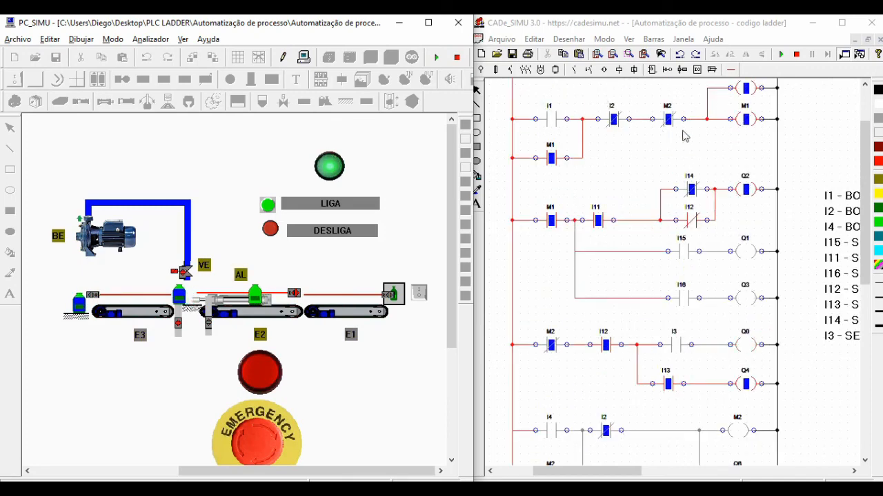
{"action": "scroll", "coordinate": [630, 221], "scroll_direction": "down", "scroll_amount": 3}
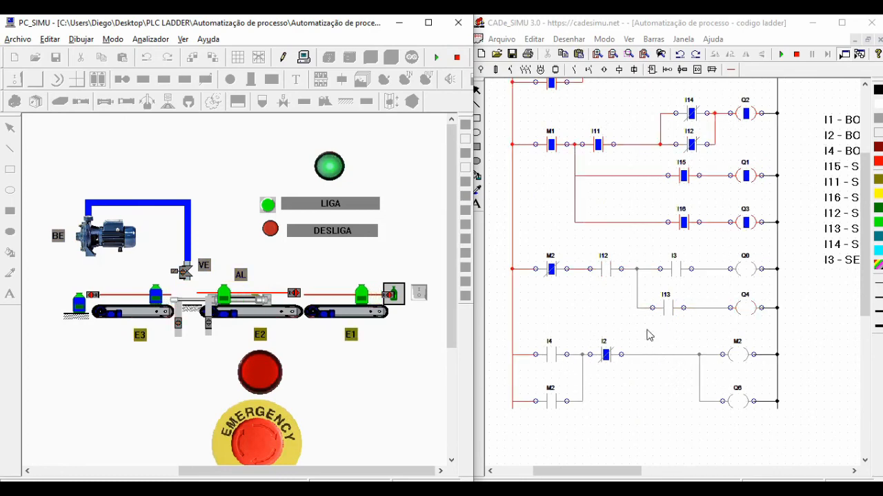
{"action": "scroll", "coordinate": [649, 336], "scroll_direction": "up", "scroll_amount": 3}
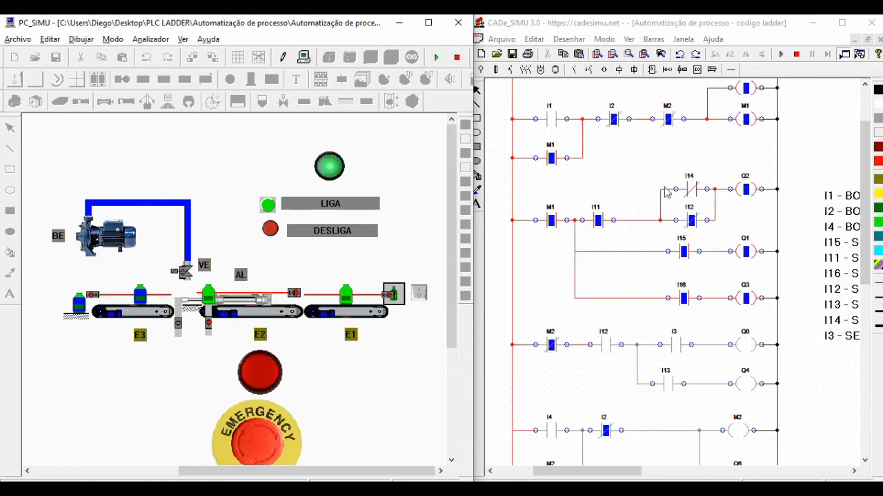